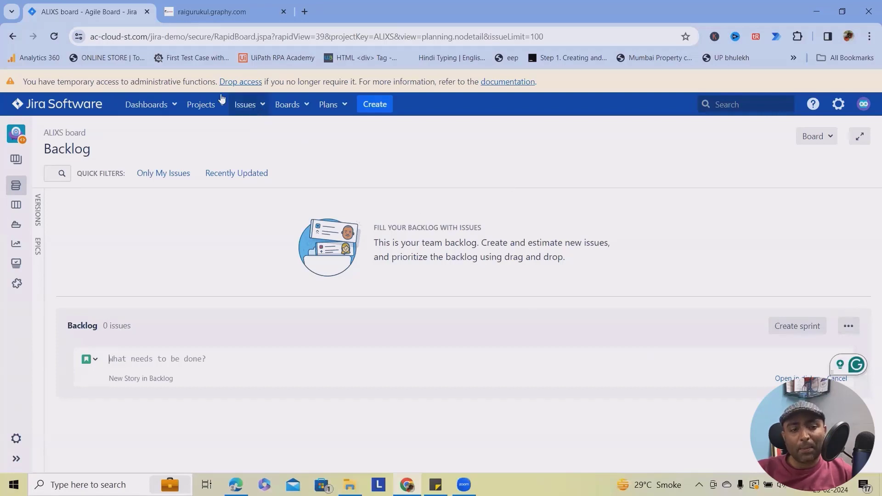
- Switch to the raigurukul.graphy.com tab and scroll to the Jira and Automation Anywhere courses
{"action": "left_click", "coordinate": [212, 13]}
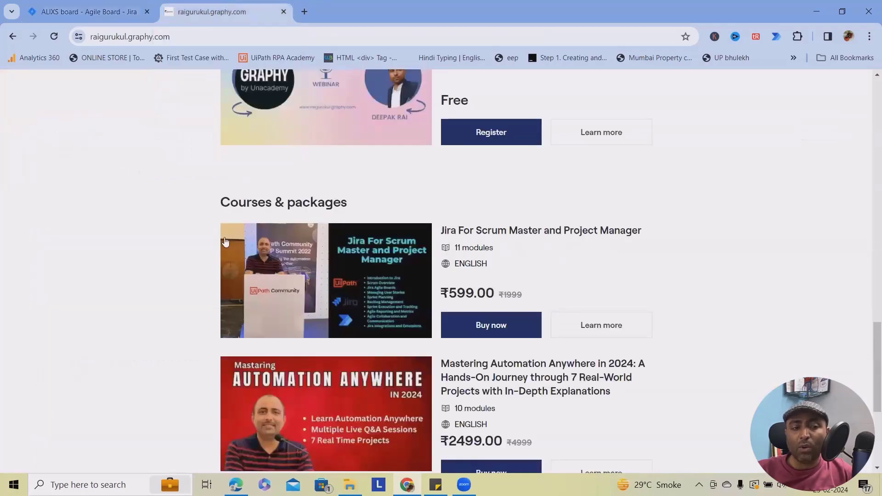
{"action": "scroll", "coordinate": [333, 331], "scroll_direction": "down", "scroll_amount": 1}
{"action": "scroll", "coordinate": [333, 331], "scroll_direction": "down", "scroll_amount": 2}
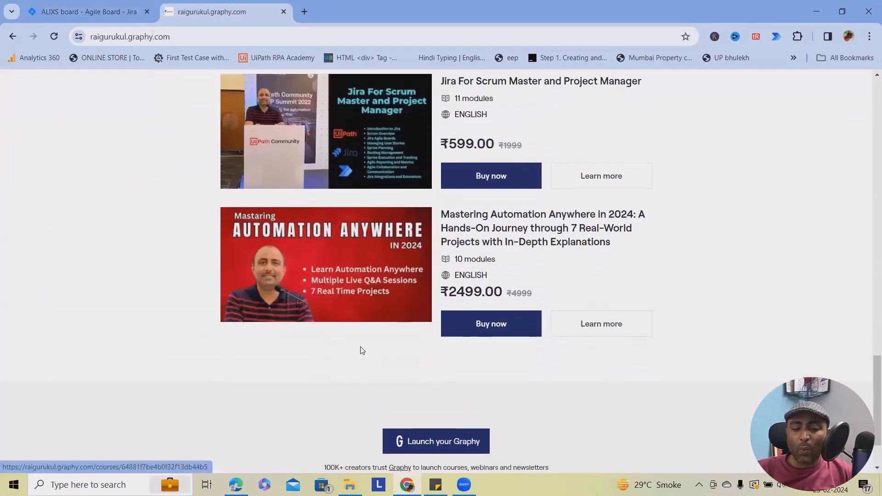
{"action": "scroll", "coordinate": [360, 351], "scroll_direction": "up", "scroll_amount": 3}
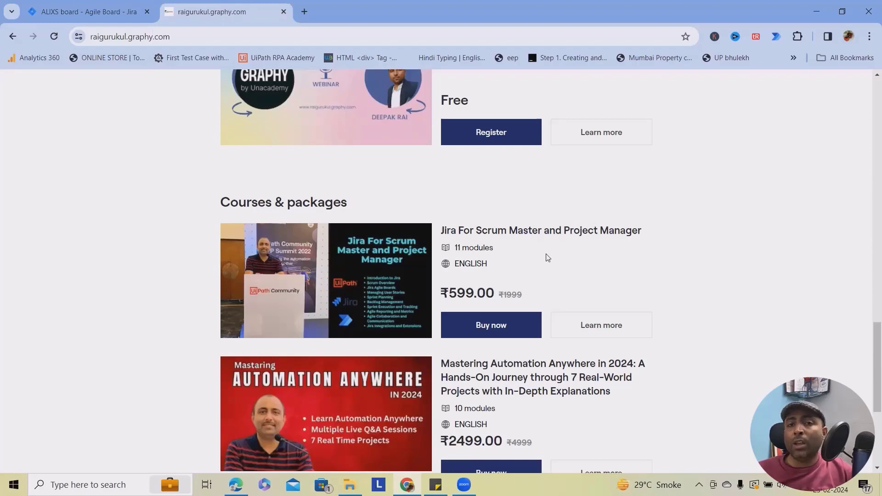
- Back in Jira, go to System administration > Security > Allowlist, showing two atlassian.com wildcard entries
{"action": "left_click", "coordinate": [116, 11]}
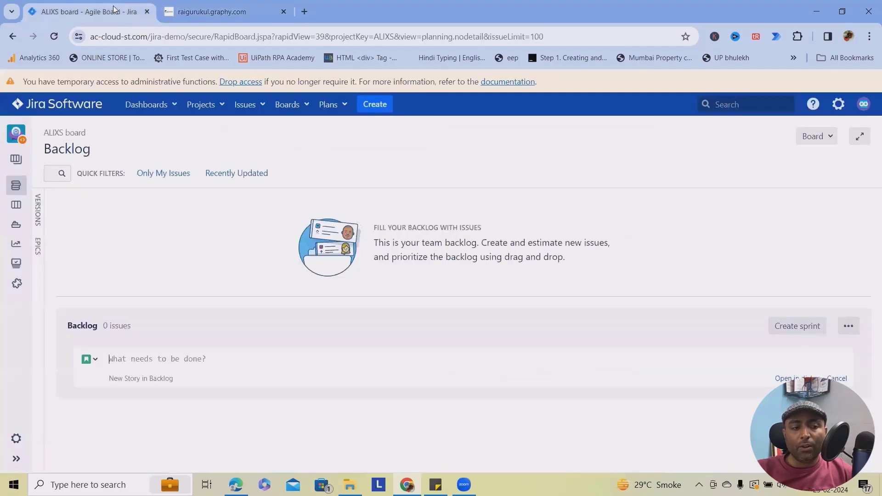
{"action": "left_click", "coordinate": [839, 104]}
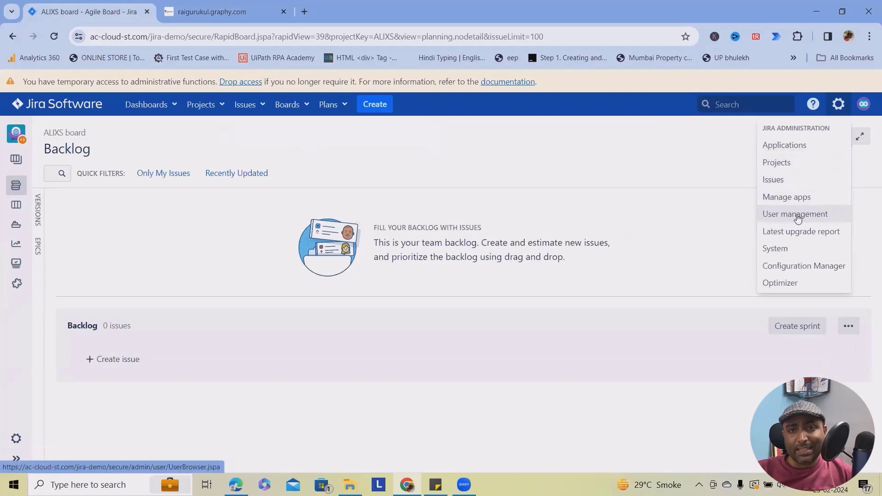
{"action": "left_click", "coordinate": [787, 253]}
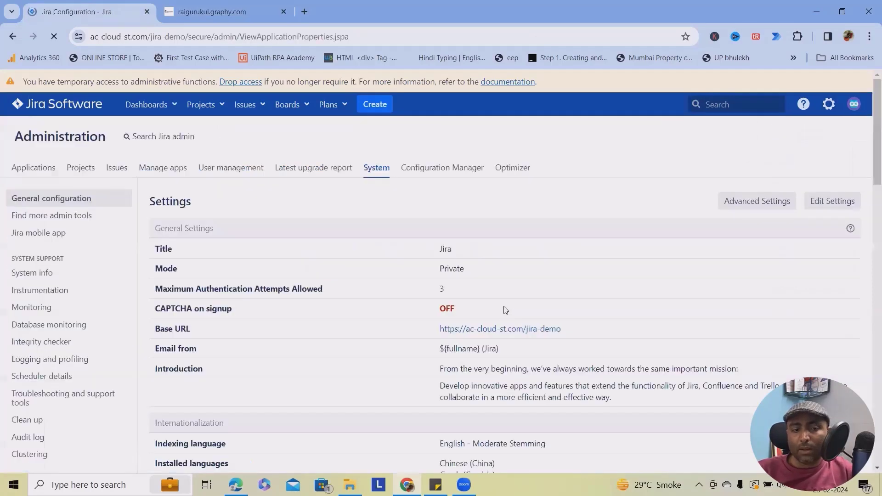
{"action": "scroll", "coordinate": [165, 331], "scroll_direction": "down", "scroll_amount": 1}
{"action": "scroll", "coordinate": [83, 366], "scroll_direction": "down", "scroll_amount": 4}
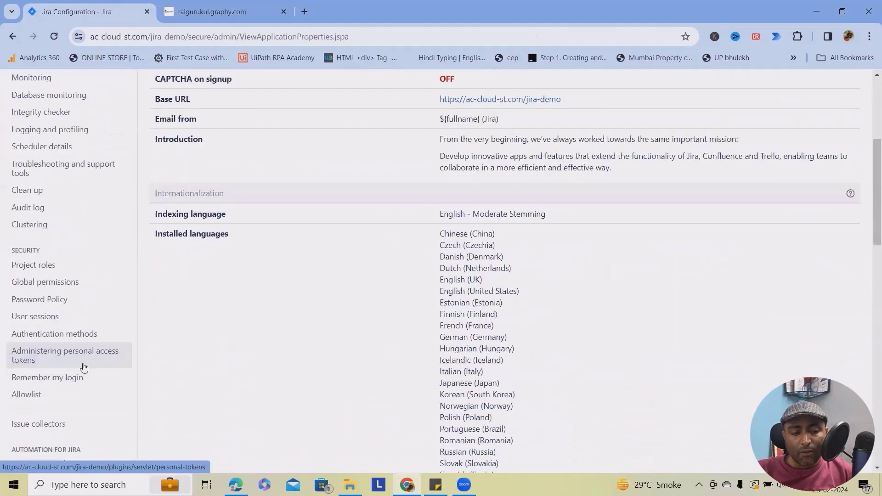
{"action": "left_click", "coordinate": [50, 398]}
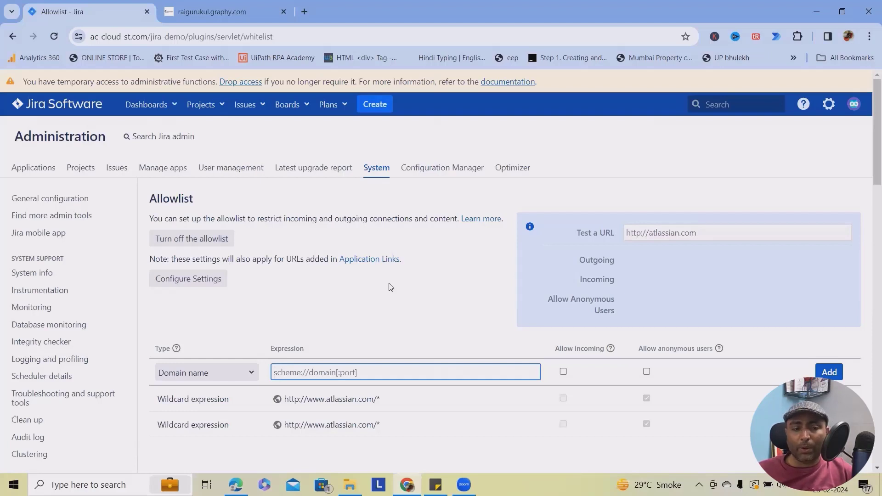
- Save the default allowlist setting as Allow authenticated users
{"action": "left_click", "coordinate": [192, 281]}
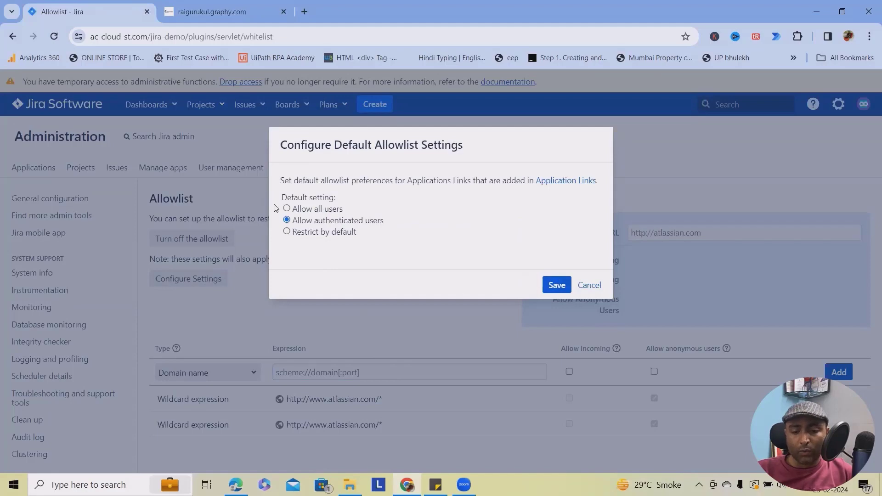
{"action": "left_click", "coordinate": [560, 288]}
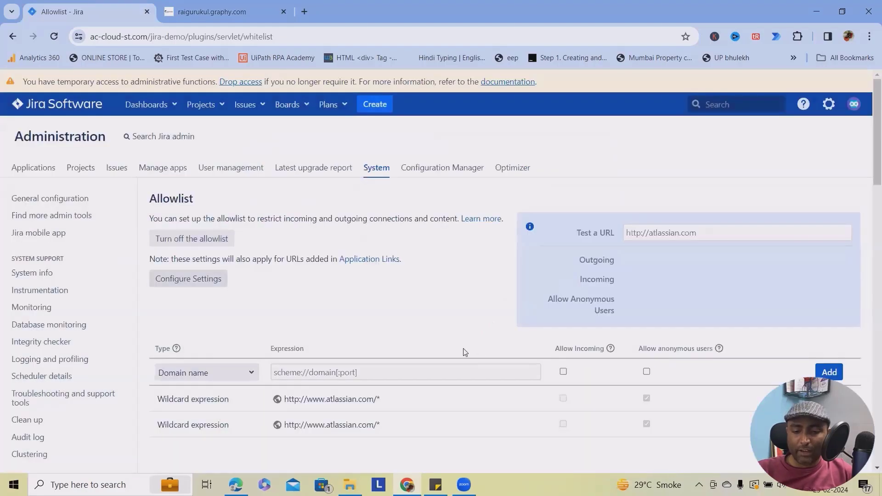
{"action": "scroll", "coordinate": [627, 196], "scroll_direction": "down", "scroll_amount": 3}
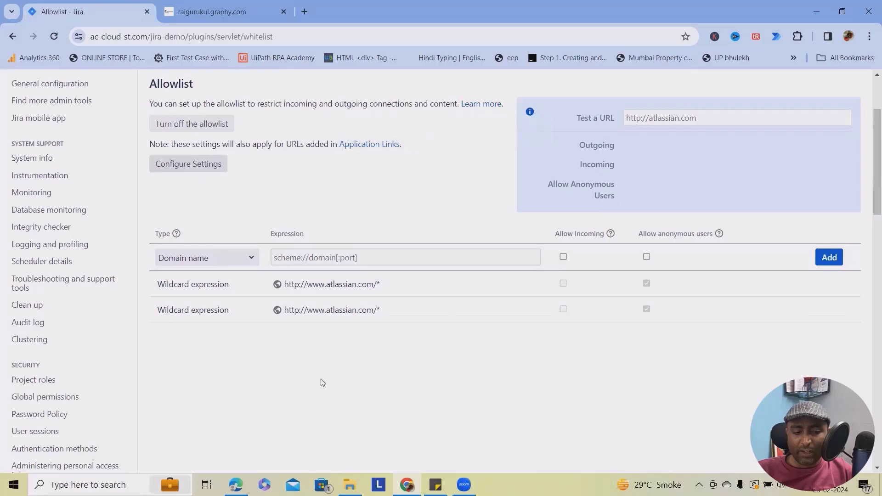
{"action": "left_click", "coordinate": [246, 258]}
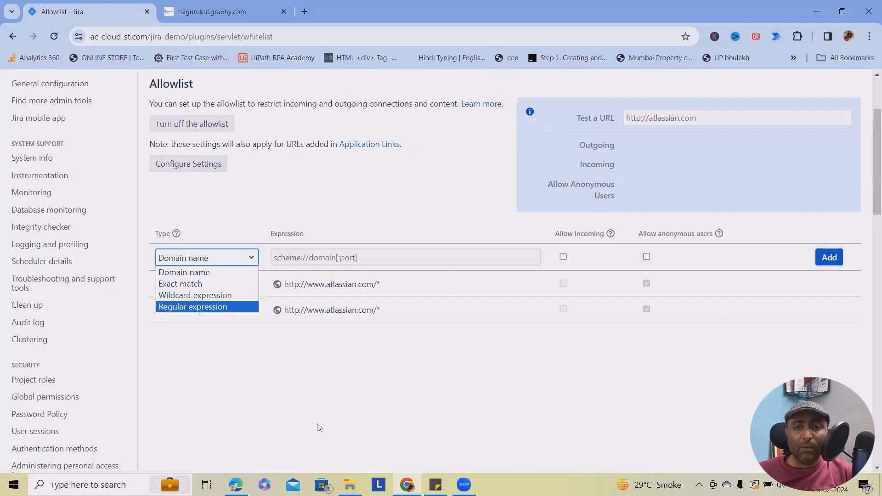
{"action": "left_click", "coordinate": [368, 409]}
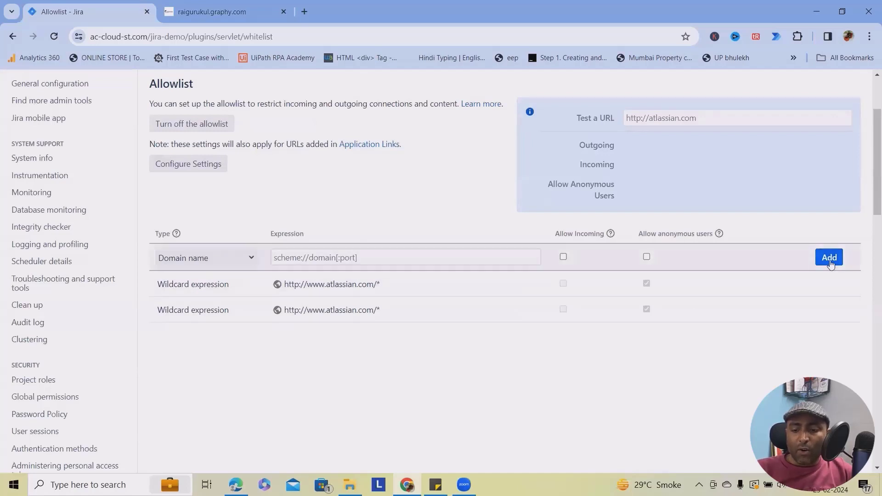
{"action": "left_click", "coordinate": [234, 258]}
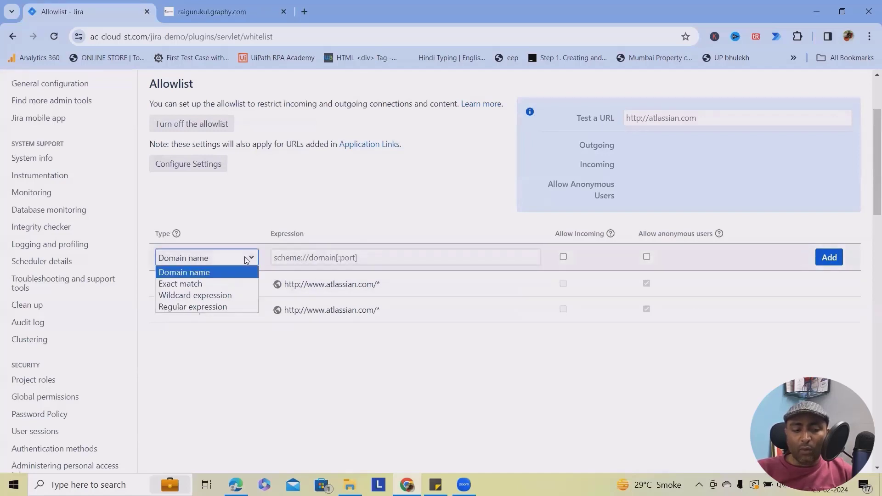
{"action": "left_click", "coordinate": [202, 285]}
{"action": "left_click", "coordinate": [343, 257]}
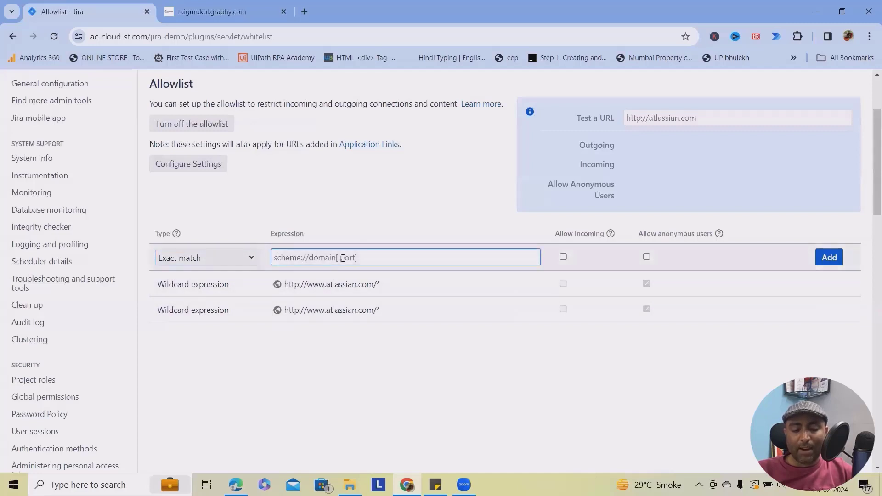
{"action": "type", "text": "rai"}
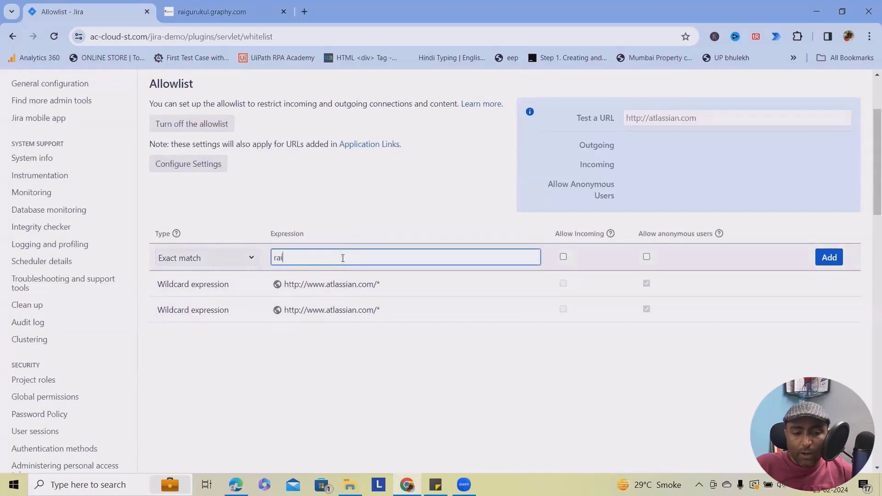
{"action": "key", "text": "BackSpace"}
{"action": "key", "text": "BackSpace"}
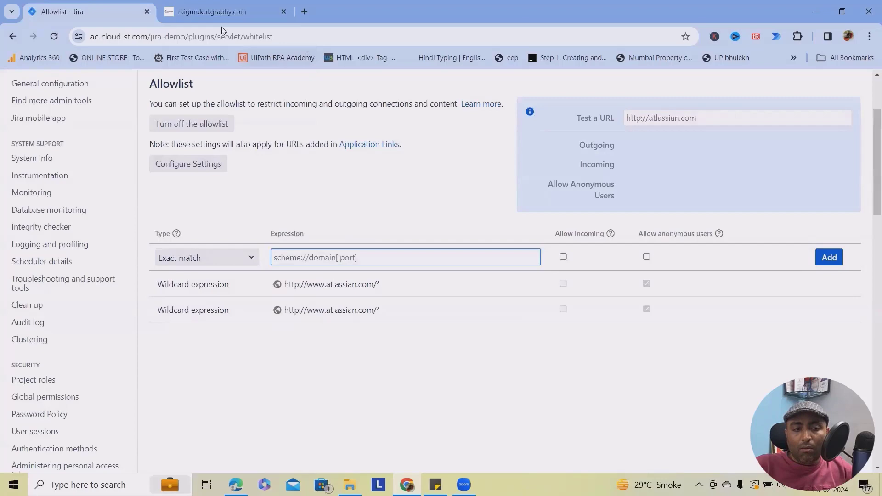
{"action": "left_click", "coordinate": [216, 11]}
{"action": "left_click", "coordinate": [205, 37]}
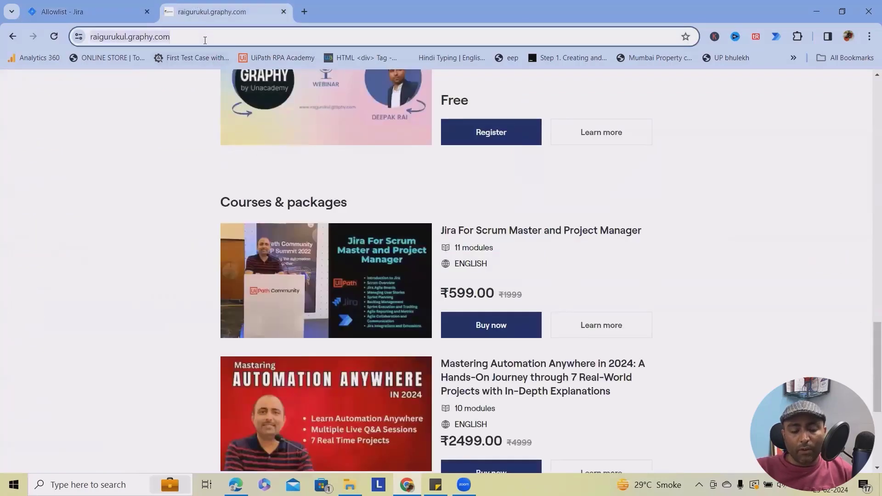
{"action": "key", "text": "ctrl+c"}
{"action": "left_click", "coordinate": [87, 11]}
{"action": "key", "text": "ctrl+v"}
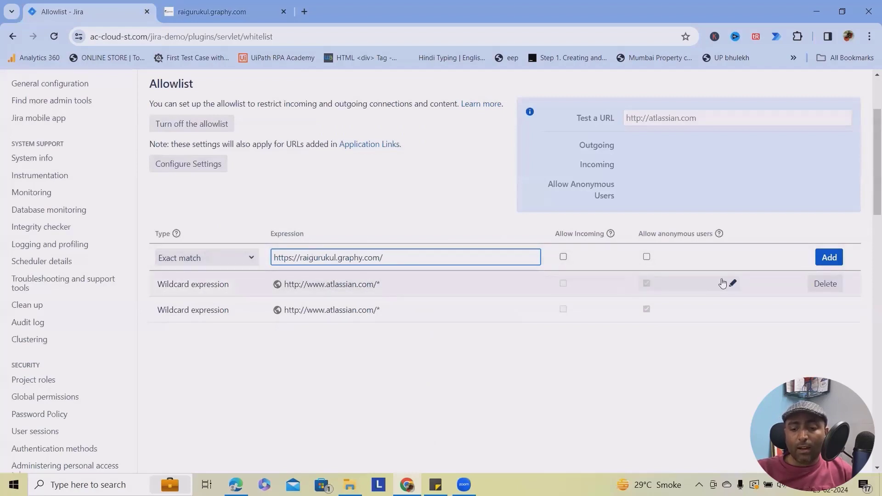
- Leave Allow Incoming unchecked, allow anonymous users, and select the expression URL
{"action": "left_click", "coordinate": [563, 257]}
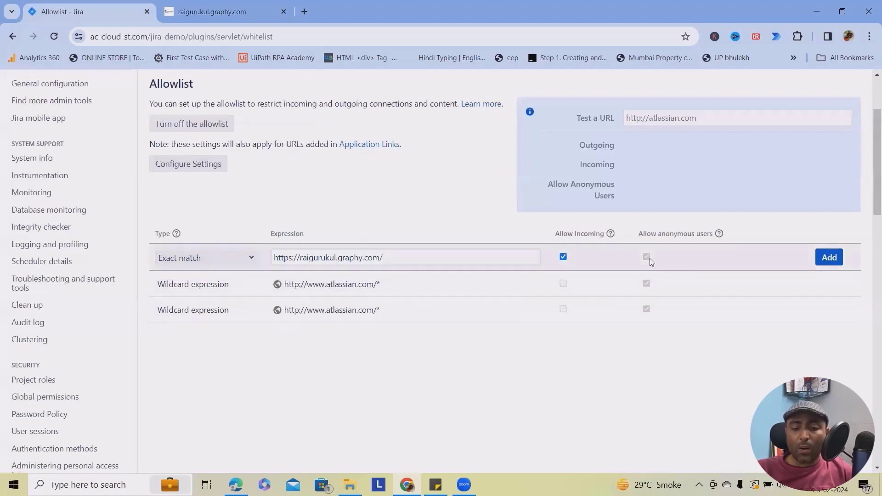
{"action": "left_click", "coordinate": [563, 257]}
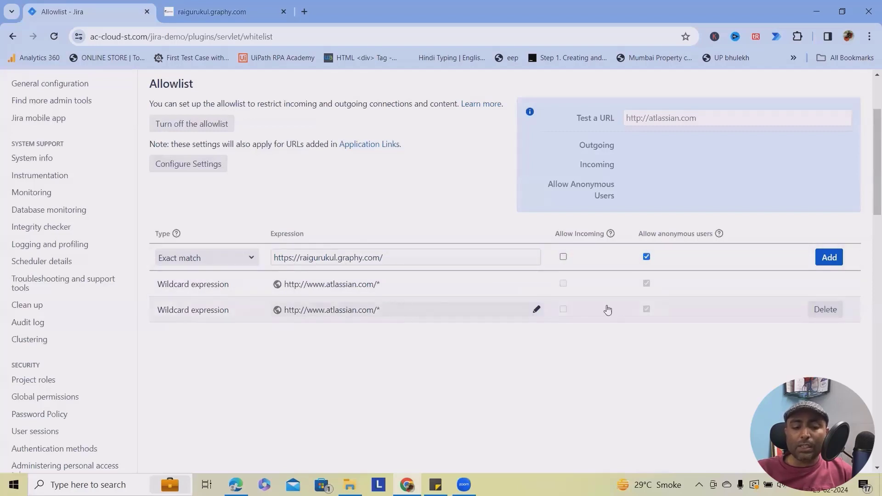
{"action": "left_click", "coordinate": [392, 256]}
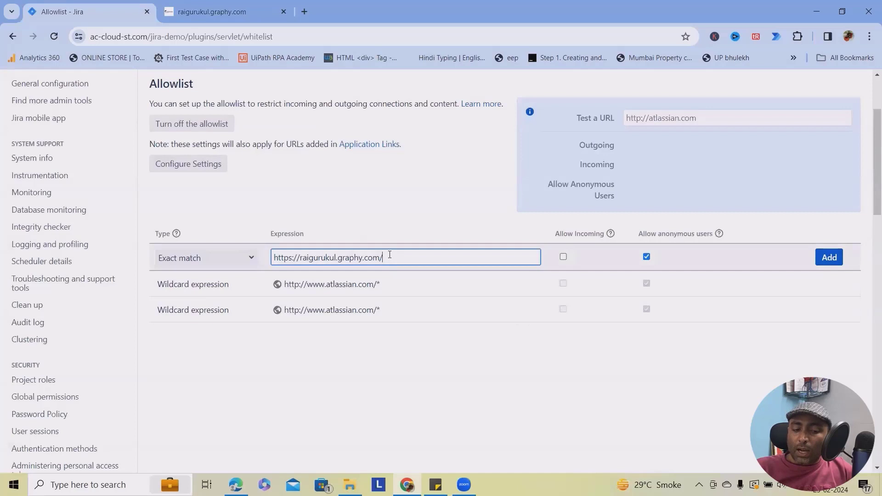
{"action": "left_click_drag", "start_coordinate": [389, 257], "coordinate": [268, 259]}
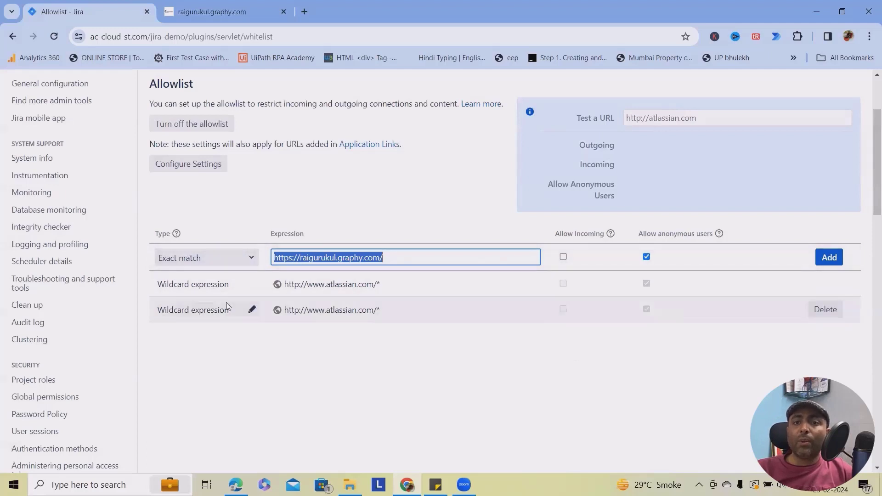
- Add the raigurukul.graphy.com Exact match entry, edit it to allow incoming, then delete it
{"action": "left_click", "coordinate": [829, 258]}
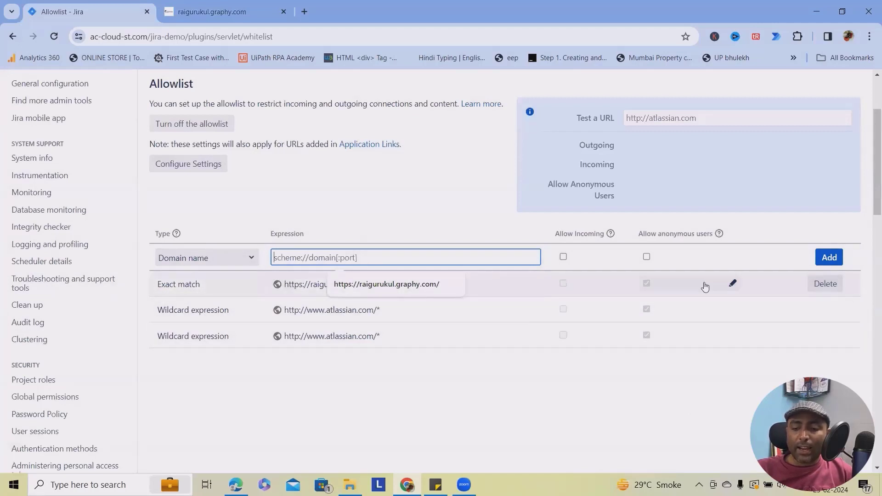
{"action": "left_click", "coordinate": [733, 284]}
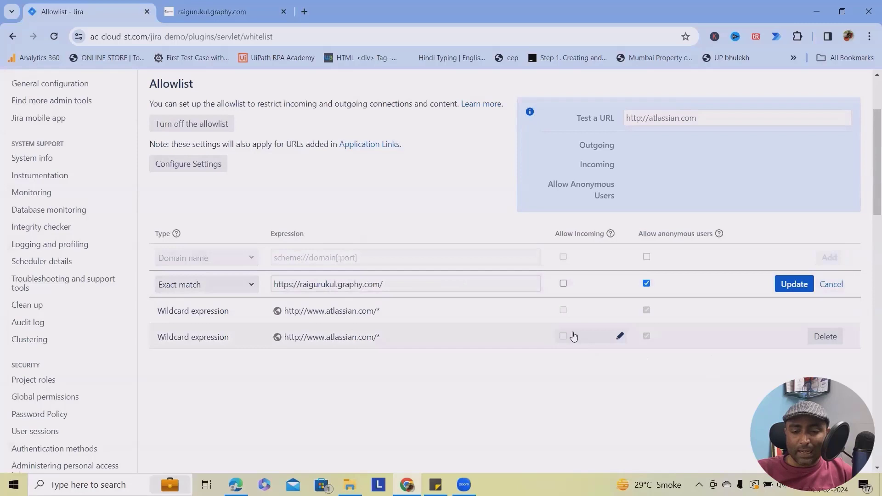
{"action": "left_click", "coordinate": [564, 284]}
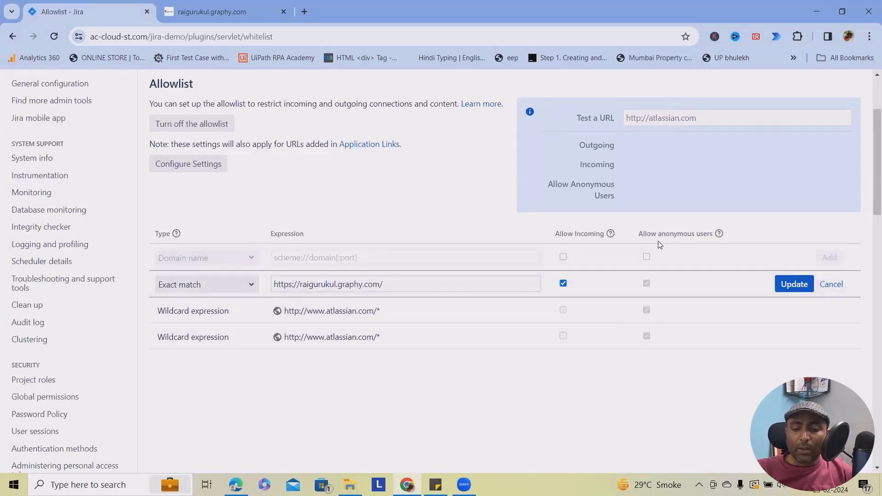
{"action": "left_click", "coordinate": [781, 285]}
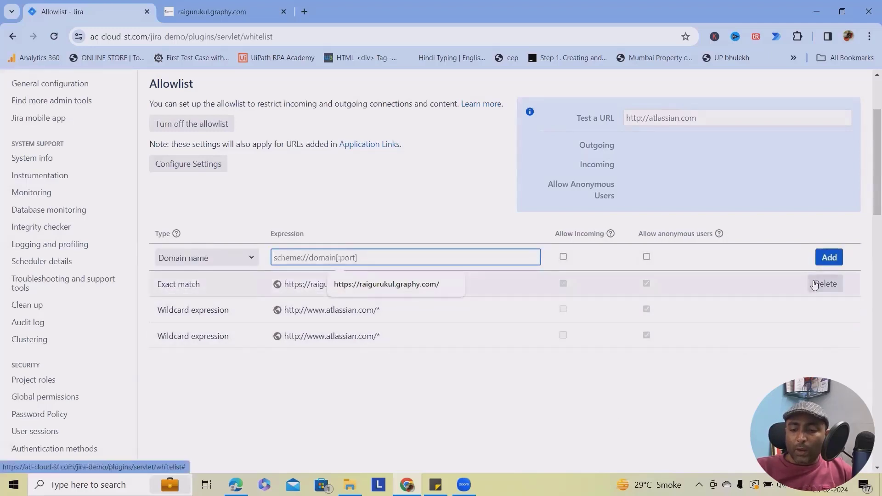
{"action": "left_click", "coordinate": [824, 282]}
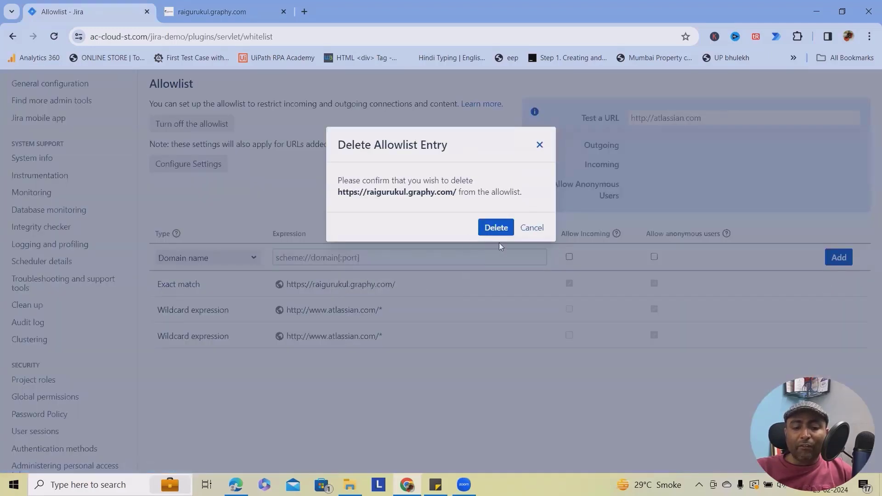
{"action": "left_click", "coordinate": [496, 227]}
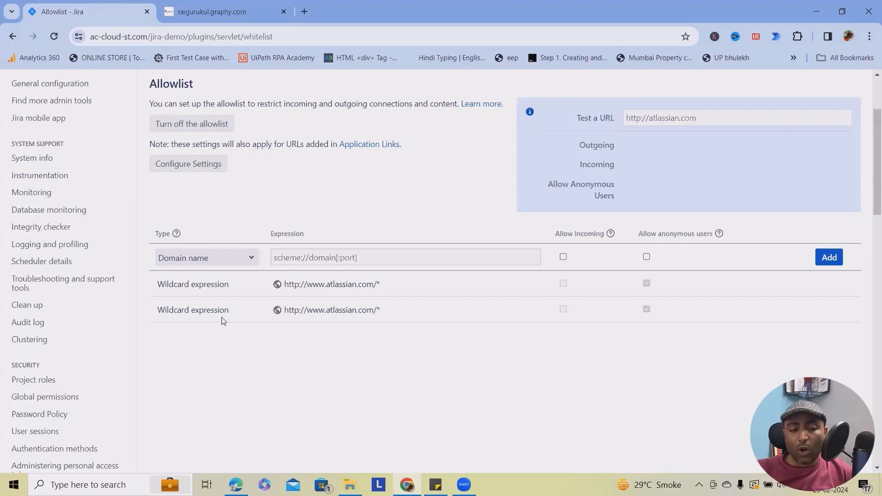
- Switch the new entry's Type from Domain name to Exact match, Wildcard expression, then Regular expression
{"action": "left_click", "coordinate": [251, 259]}
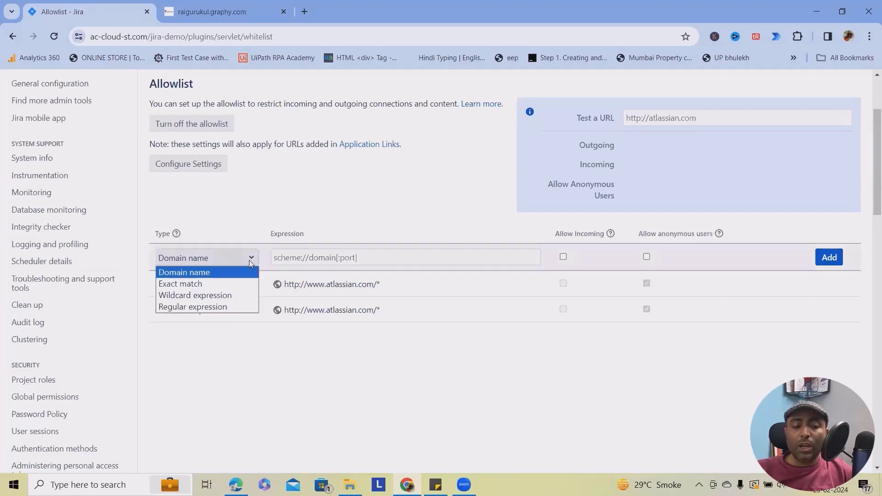
{"action": "left_click", "coordinate": [204, 274]}
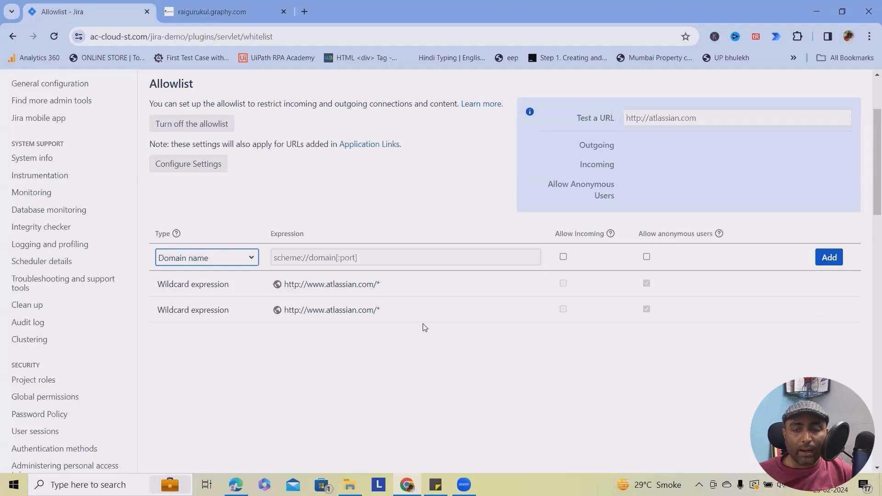
{"action": "mouse_move", "coordinate": [351, 284]}
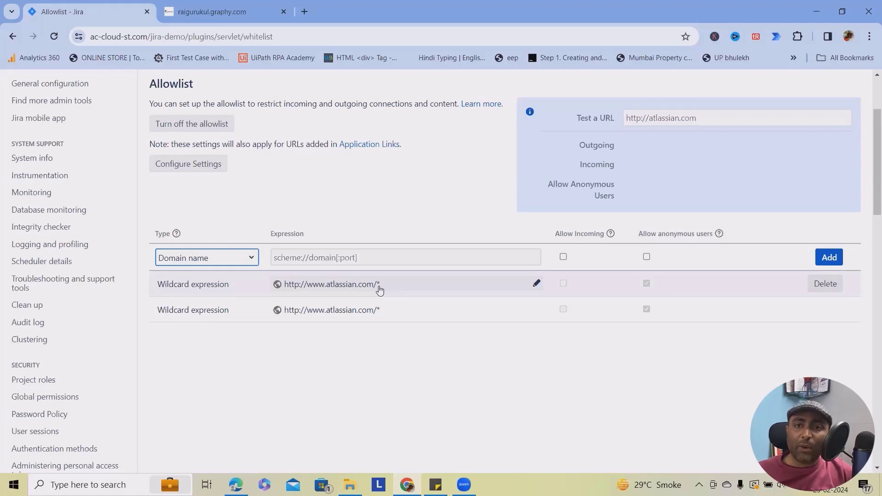
{"action": "left_click", "coordinate": [209, 258]}
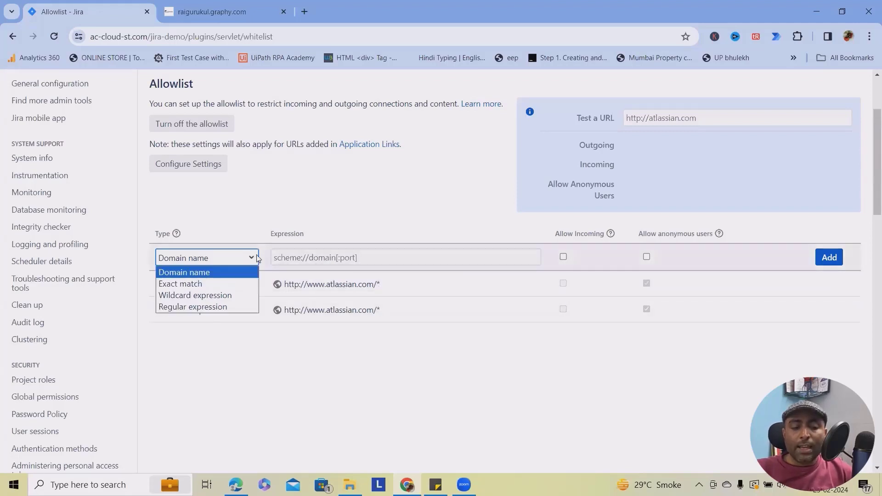
{"action": "left_click", "coordinate": [207, 283]}
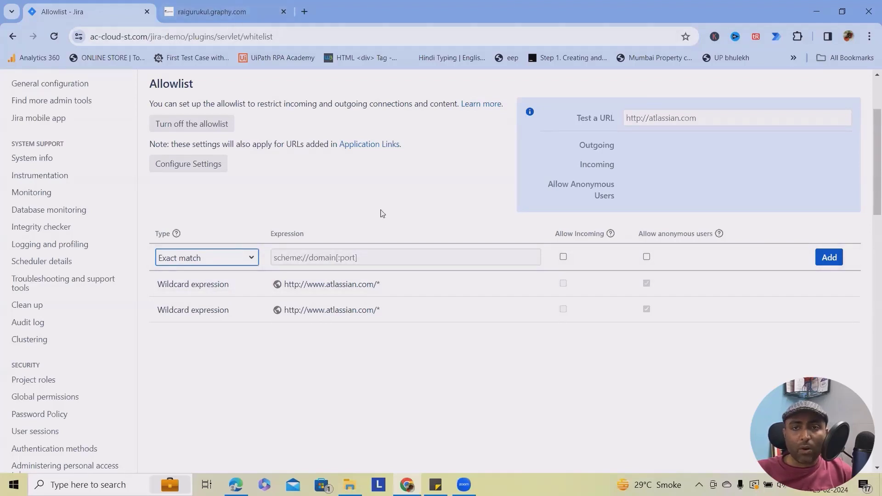
{"action": "left_click", "coordinate": [251, 258]}
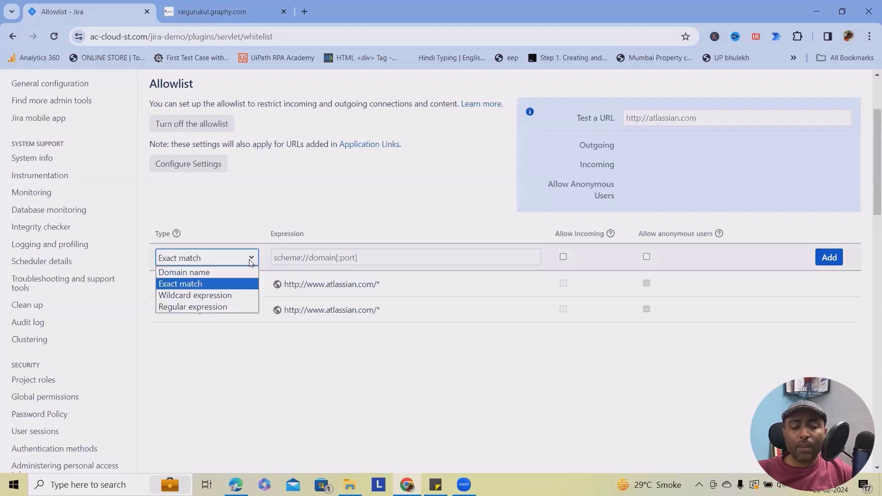
{"action": "left_click", "coordinate": [216, 296]}
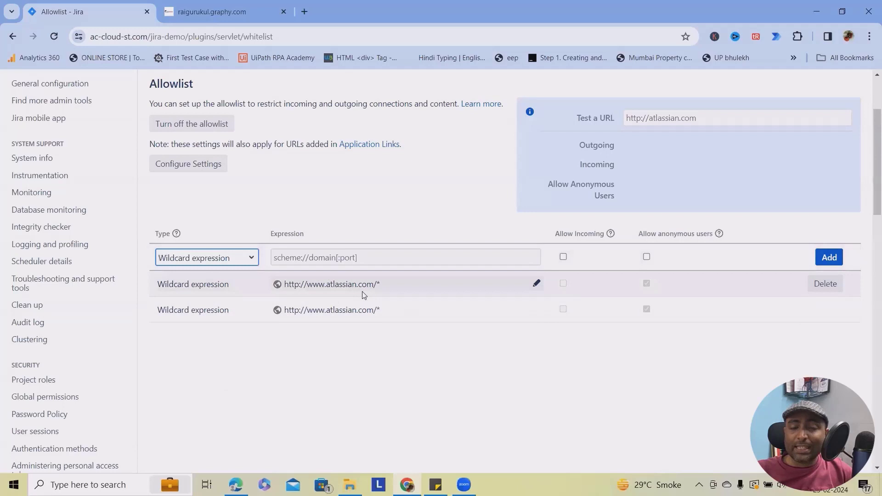
{"action": "left_click", "coordinate": [252, 257]}
{"action": "left_click", "coordinate": [205, 307]}
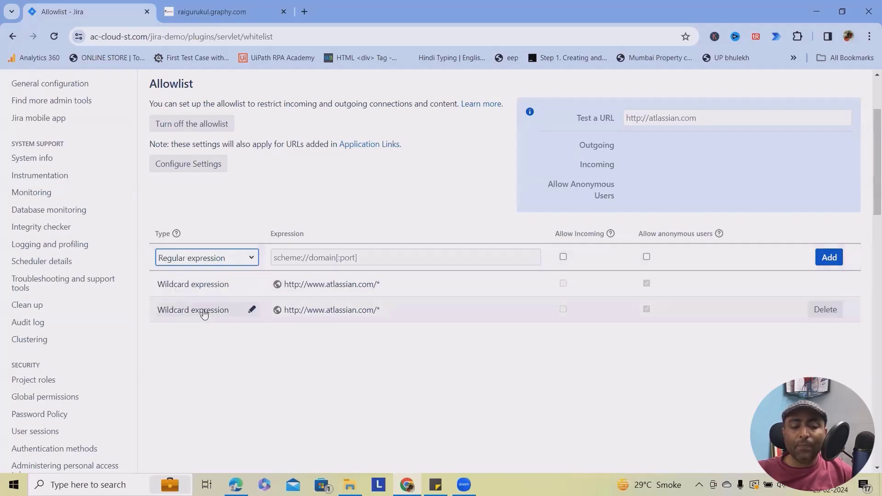